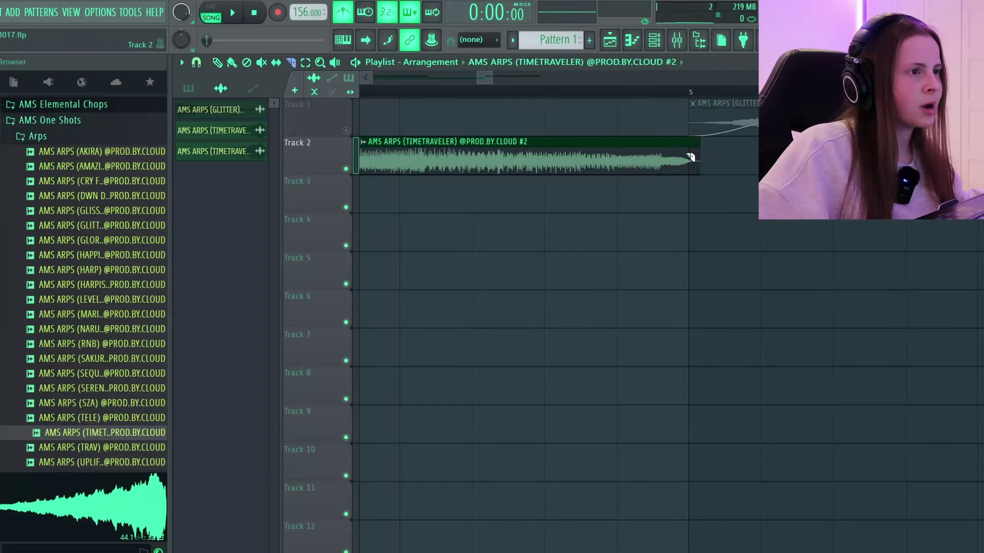
# - Trim the second TIMETRAVELER clip on Track 2 to end at bar 5 and lower its gain to -9.7 dB
pyautogui.moveTo(710, 163); pyautogui.dragTo(689, 163)
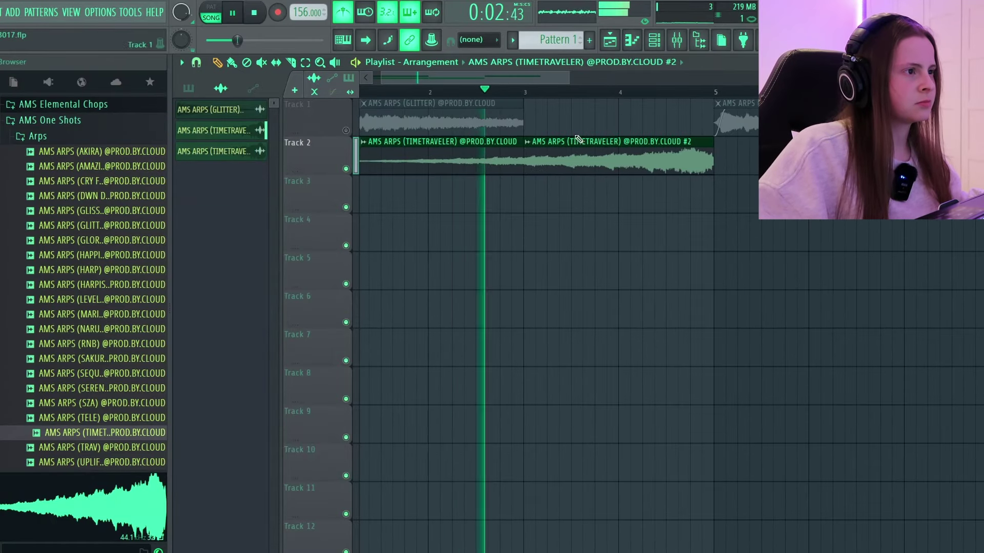
pyautogui.moveTo(618, 170); pyautogui.dragTo(618, 173)
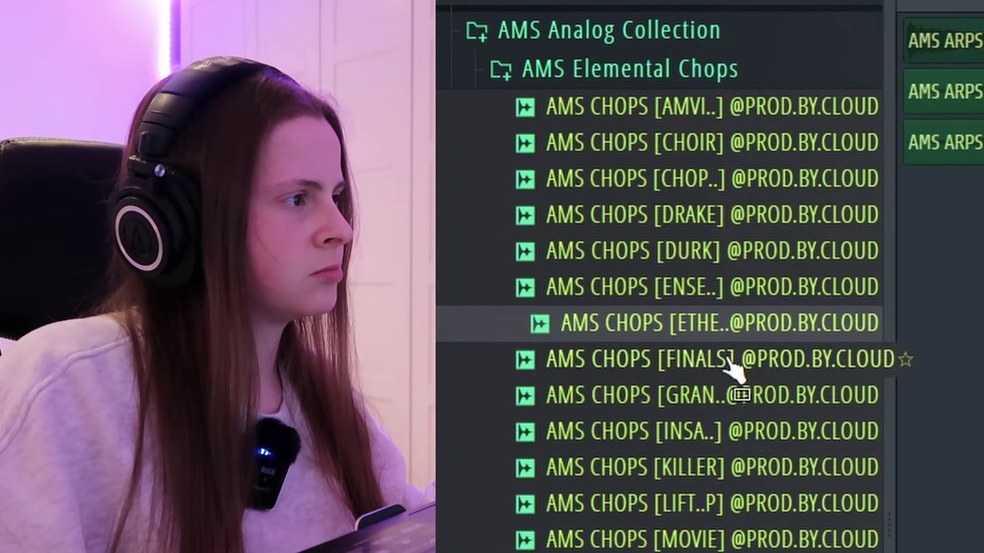
# - Add the ETHEREAL chop to Track 3 from bar 1 and slice the clip at bar 3
pyautogui.moveTo(763, 333); pyautogui.dragTo(764, 329)
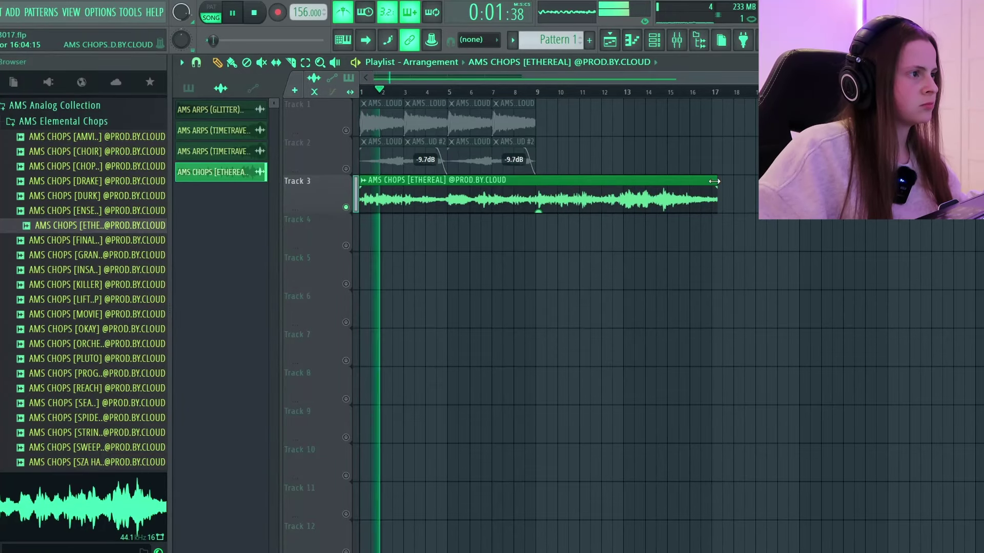
pyautogui.press('space')
pyautogui.press('space')
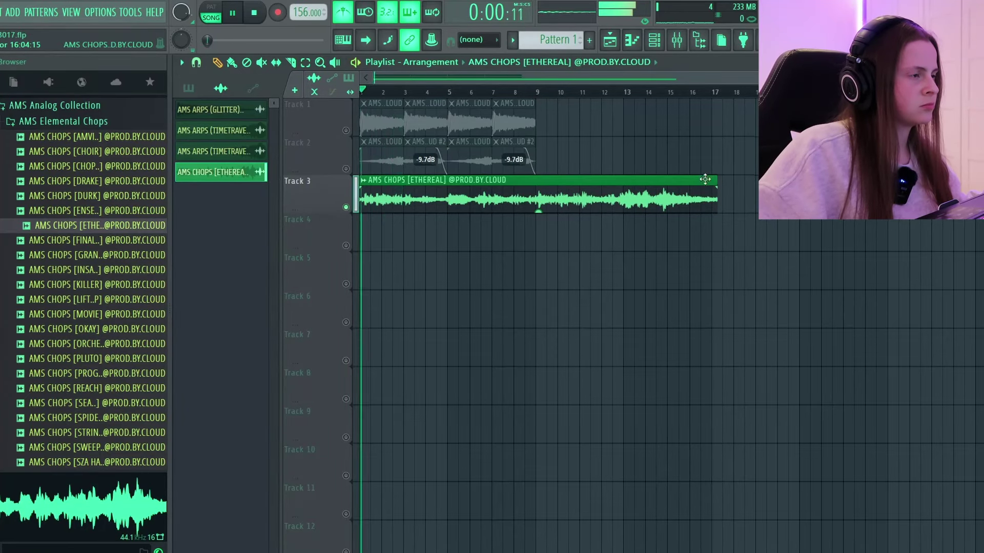
pyautogui.scroll(8, 364, 90)
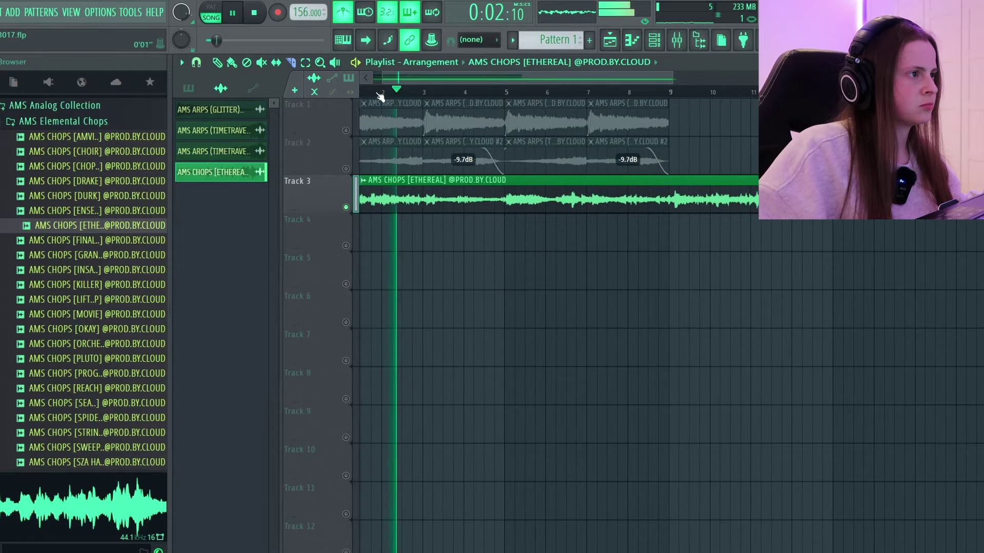
pyautogui.click(460, 189)
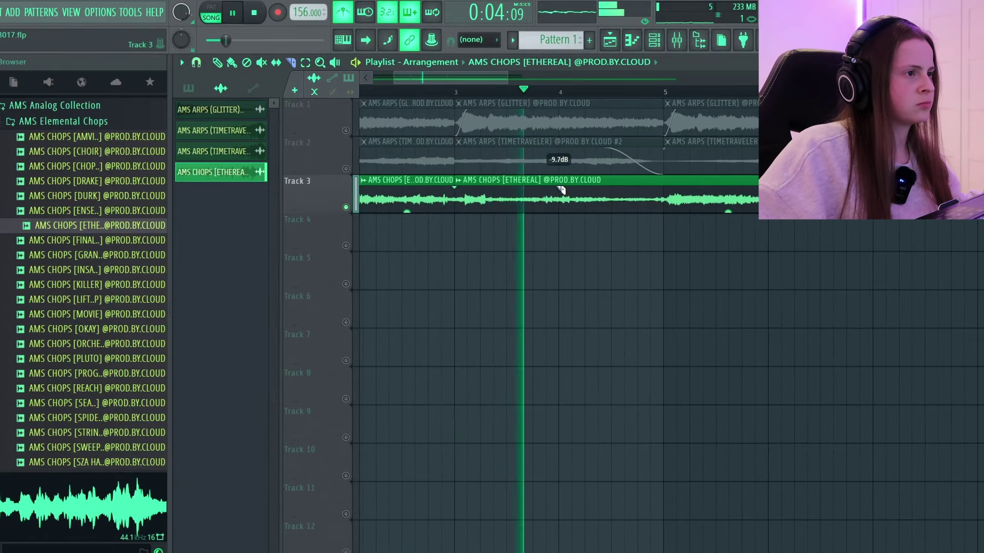
pyautogui.click(447, 83)
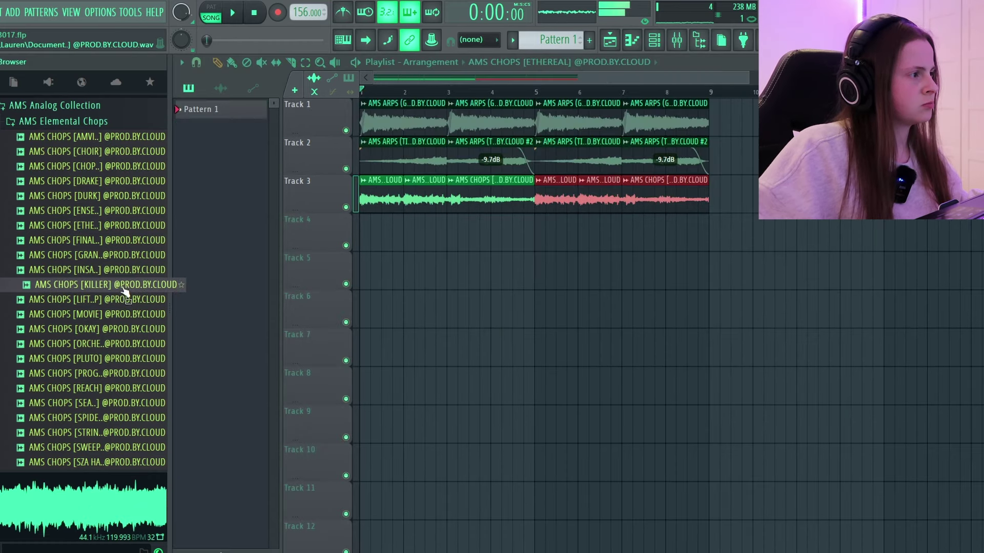
# - Add the KILLER chop to the playlist at the start of the arrangement, below the ETHEREAL clips
pyautogui.moveTo(125, 294); pyautogui.dragTo(381, 260)
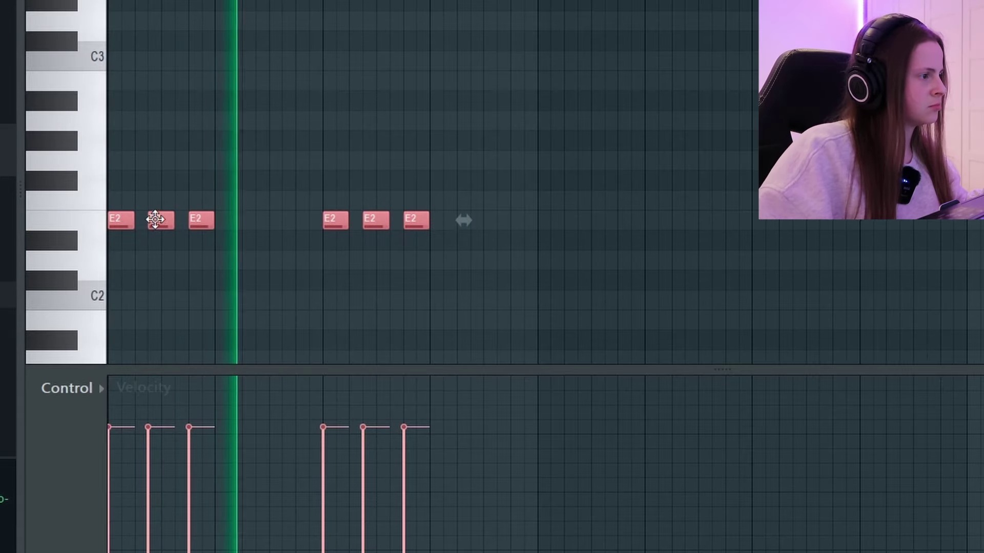
# - Repeat the E2 note rhythm in the Addictive Keys part and shorten the held note before bar 5
pyautogui.hotkey('ctrl', 'b')
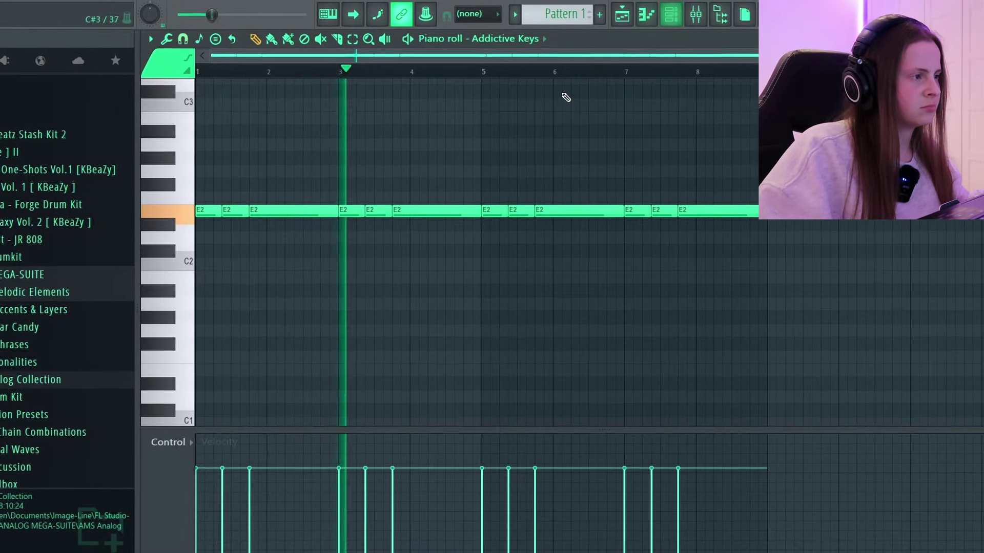
pyautogui.moveTo(481, 211); pyautogui.dragTo(414, 217)
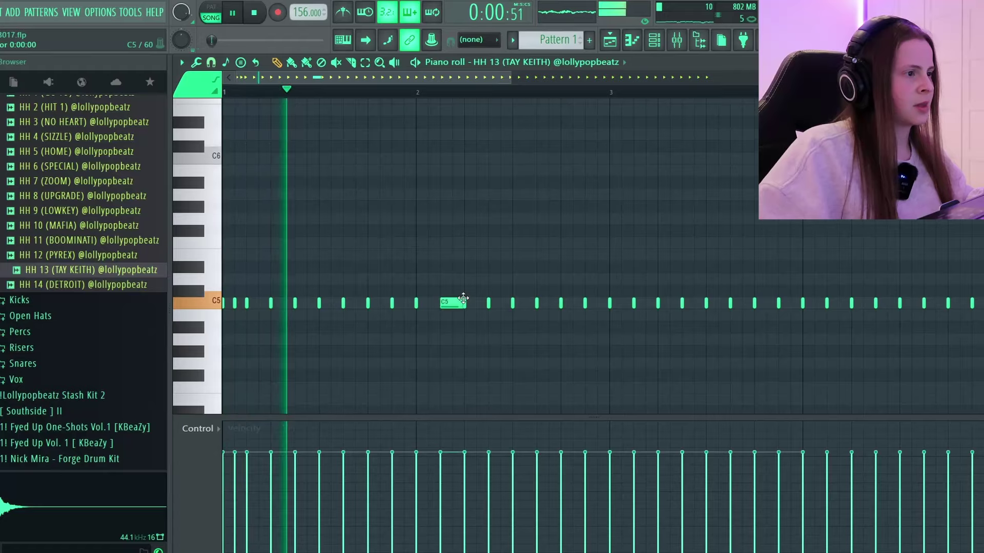
# - Chop the long C5 note in bar 2 of the HH 13 (TAY KEITH) pattern into a hi-hat roll
pyautogui.keyDown('ctrl'); pyautogui.click(463, 301); pyautogui.keyUp('ctrl')
pyautogui.hotkey('alt', 'u')
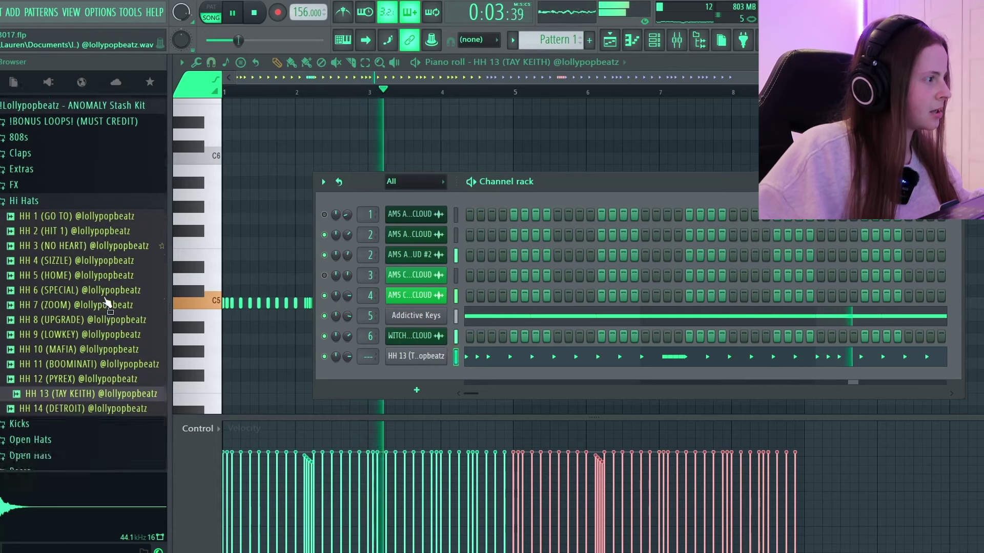
# - Audition several hi-hat samples and load HH 12 (PYREX) into a new channel
pyautogui.scroll(-2, 105, 285)
pyautogui.press('space')
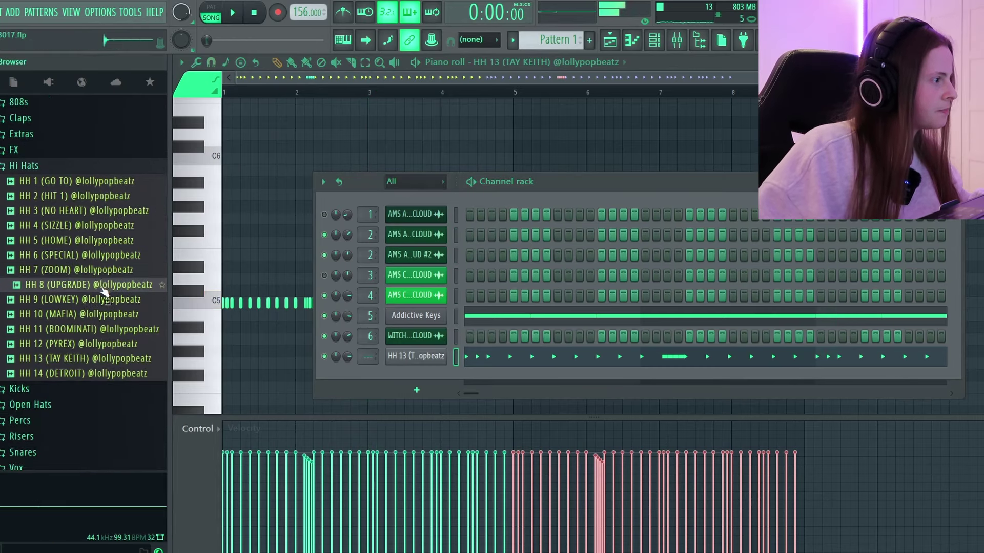
pyautogui.click(105, 329)
pyautogui.click(107, 344)
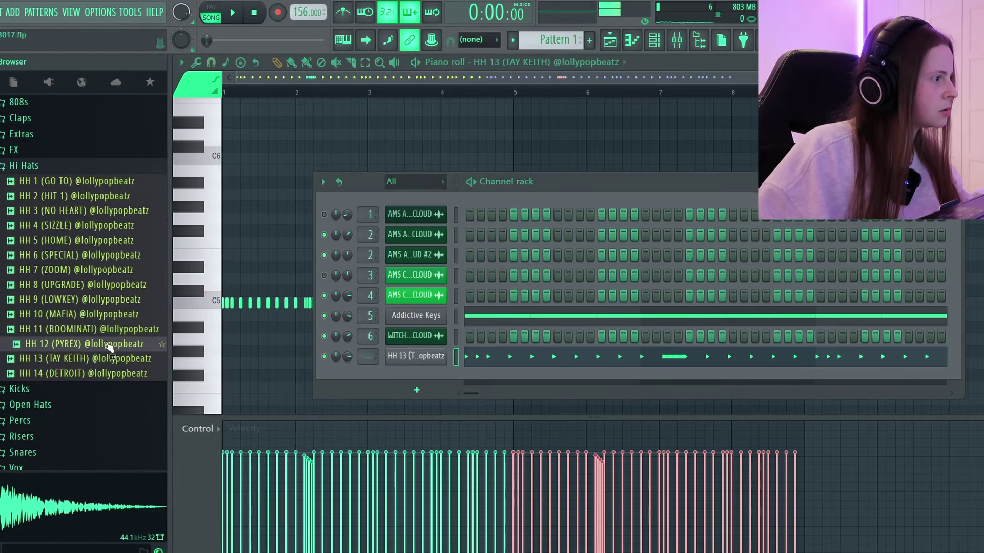
pyautogui.rightClick(111, 345)
pyautogui.click(206, 282)
# - In the HH 12 (PYREX) pattern, lower the C5 note in bar 2 to G4 and add another G4 hit near the bar's end
pyautogui.scroll(-3, 530, 115)
pyautogui.press('space')
pyautogui.moveTo(529, 183); pyautogui.dragTo(528, 242)
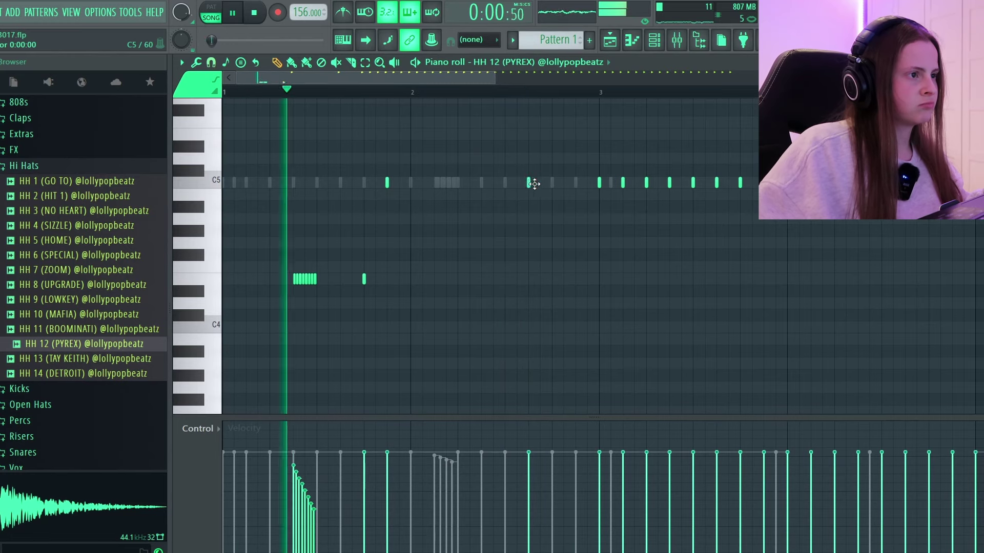
pyautogui.click(575, 243)
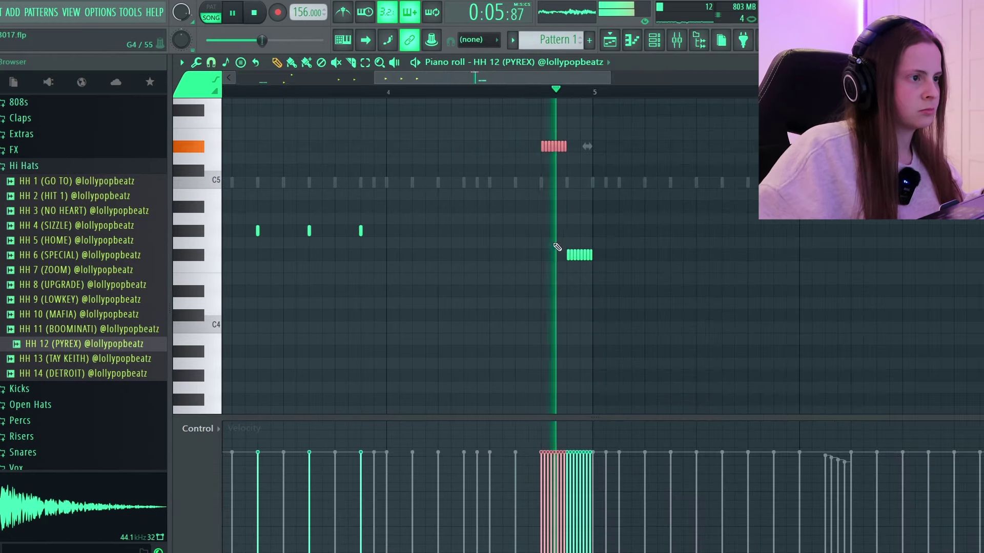
# - Transpose the two hi-hat rolls just before bar 5 to lower pitches
pyautogui.click(578, 254)
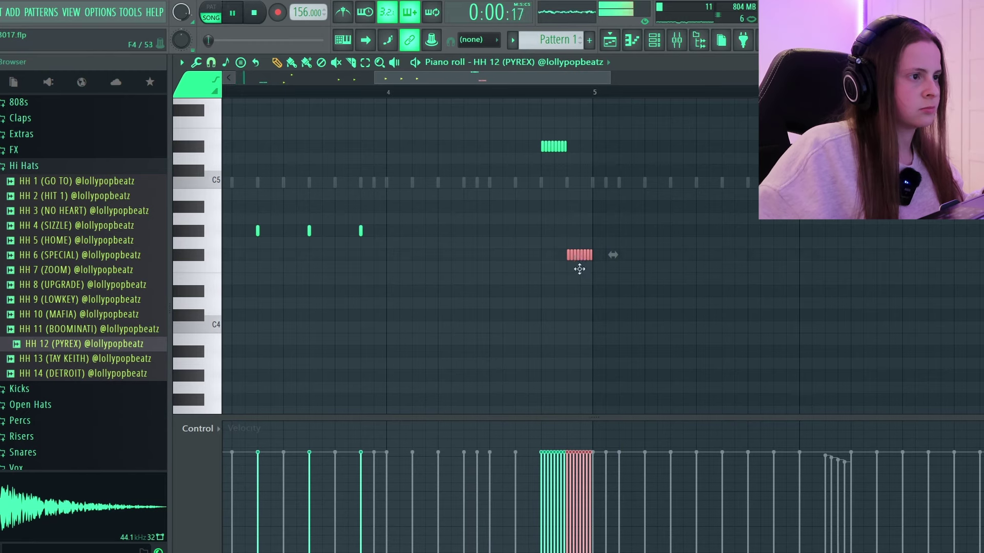
pyautogui.moveTo(578, 268); pyautogui.dragTo(613, 303)
pyautogui.click(553, 147)
pyautogui.moveTo(553, 147); pyautogui.dragTo(553, 171)
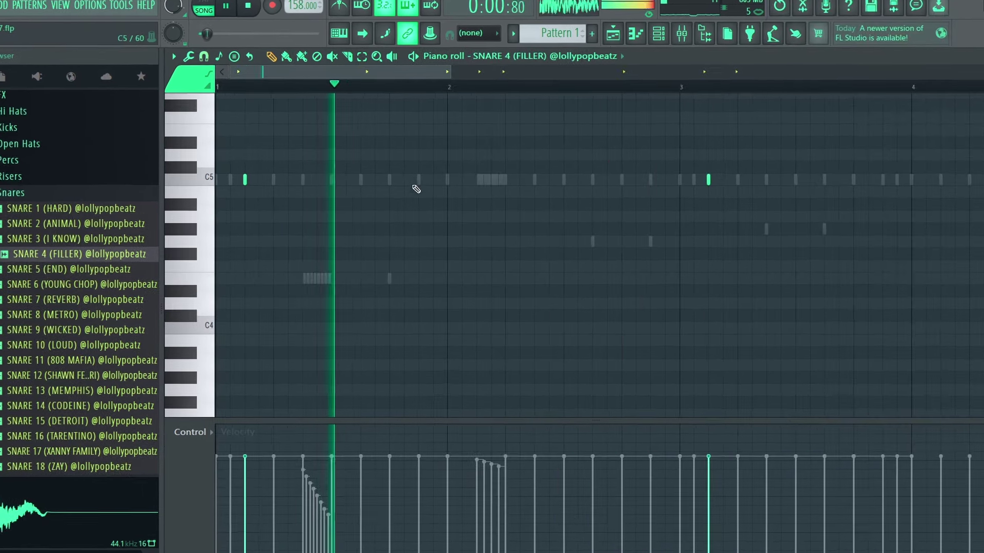
# - Add two C5 hits at the end of bar 2 in the SNARE 4 (FILLER) pattern and lower their velocities
pyautogui.click(639, 178)
pyautogui.click(654, 177)
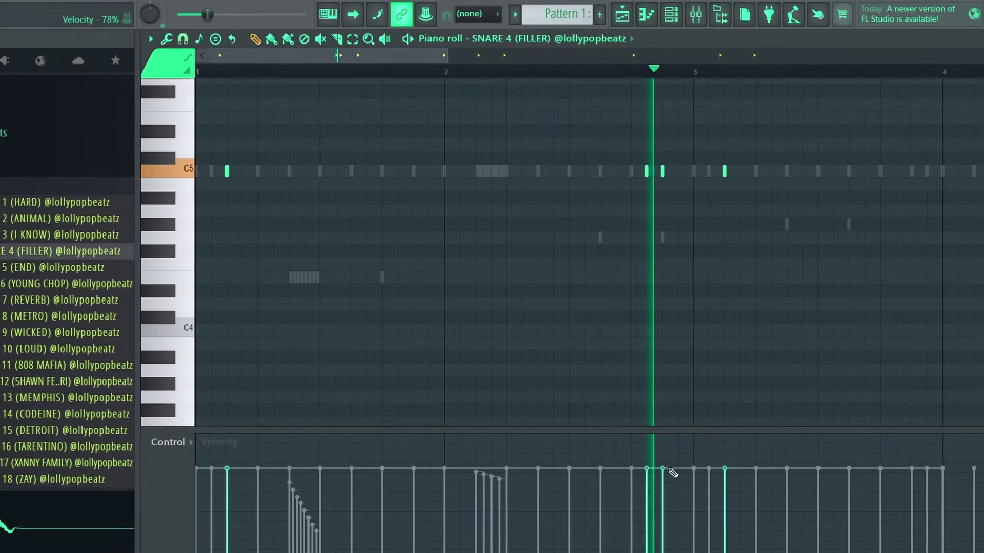
pyautogui.moveTo(647, 491); pyautogui.dragTo(669, 485)
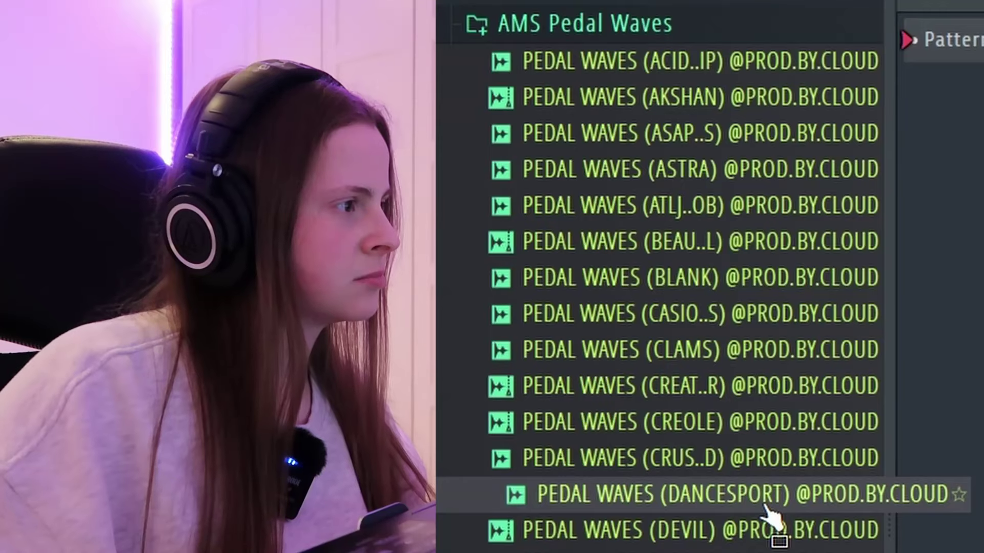
# - Add the DANCESPORT pedal wave loop to Track 1 and the ISLA loop to Track 2
pyautogui.moveTo(734, 513); pyautogui.dragTo(508, 121)
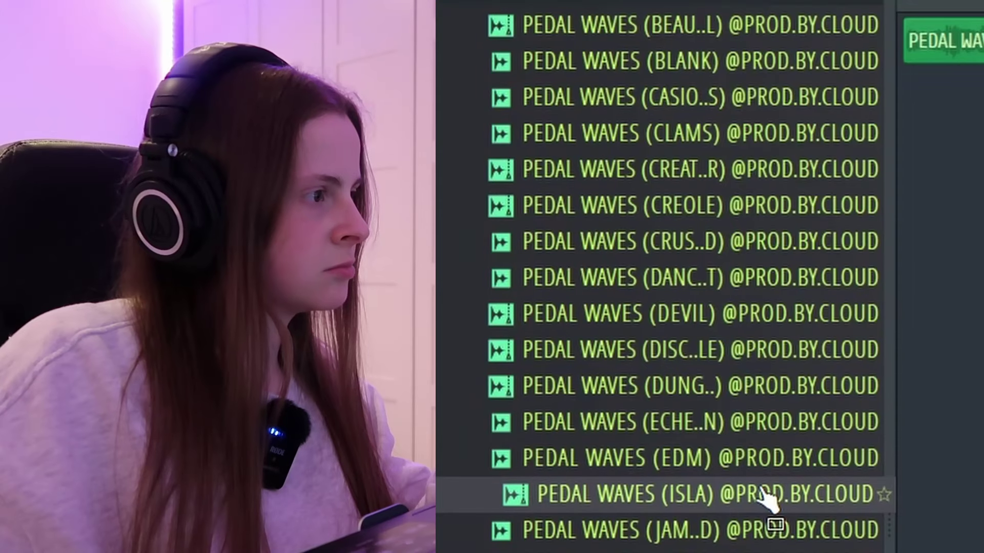
pyautogui.moveTo(764, 501); pyautogui.dragTo(767, 508)
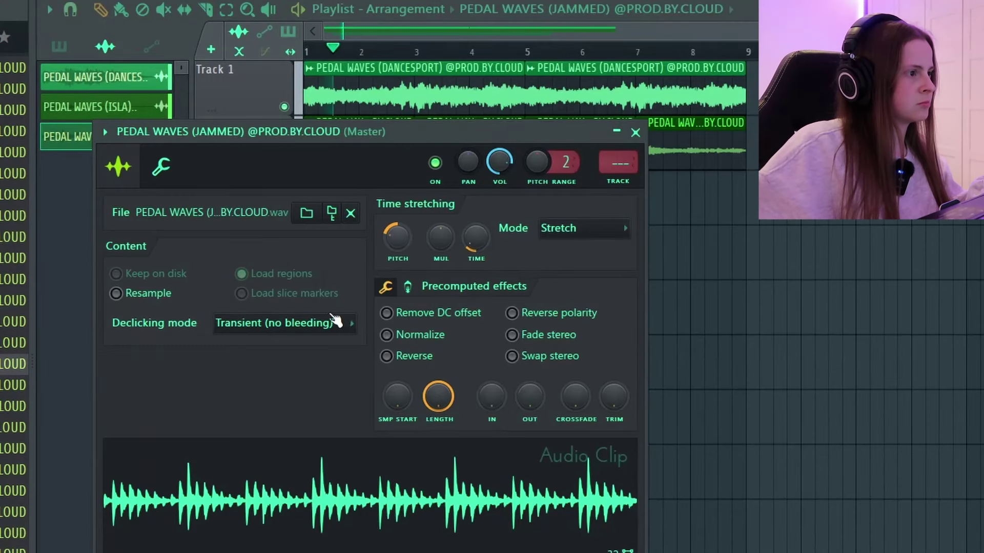
# - Set the declicking mode of the JAMMED audio clip to Generic (bleeding) and replay the arrangement from the start
pyautogui.click(336, 322)
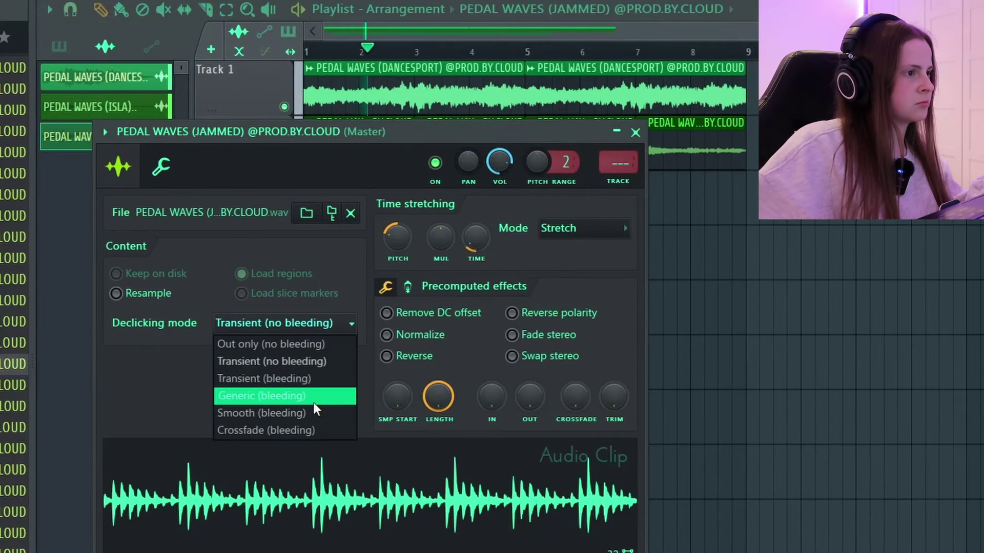
pyautogui.click(313, 396)
pyautogui.click(636, 132)
pyautogui.click(332, 49)
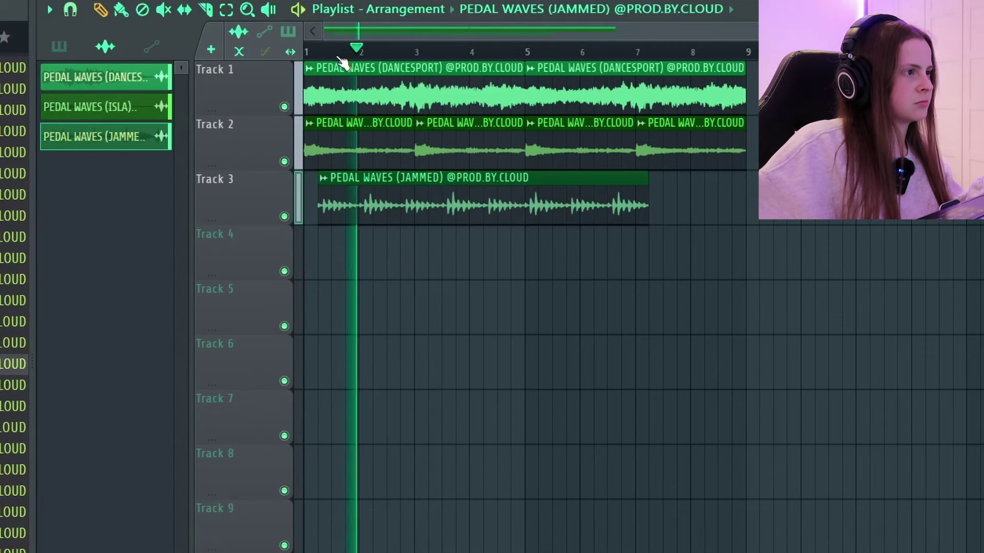
pyautogui.scroll(2, 340, 50)
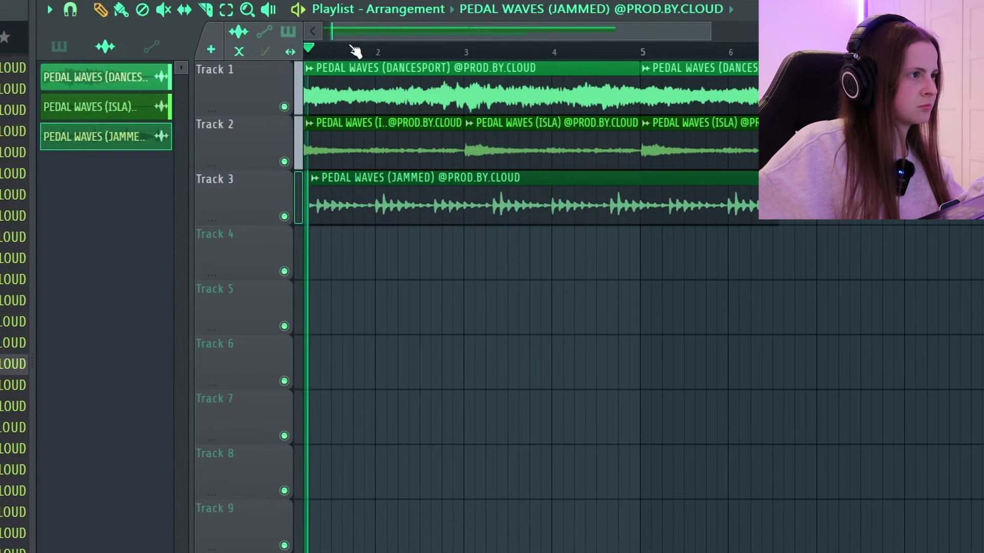
pyautogui.moveTo(373, 39); pyautogui.dragTo(328, 32)
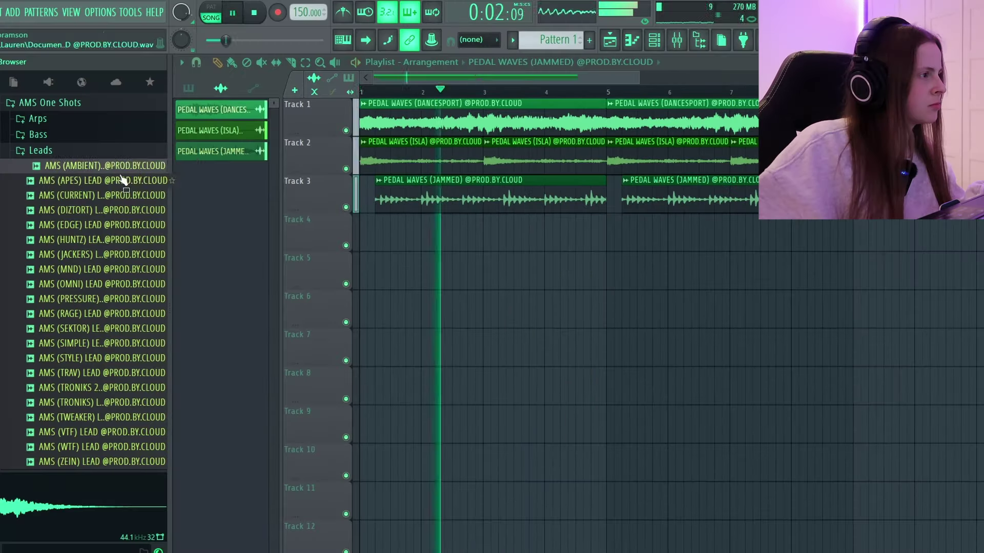
# - Audition the lead one-shots and load the AMBIENT lead into a new channel
pyautogui.press('space')
pyautogui.click(133, 213)
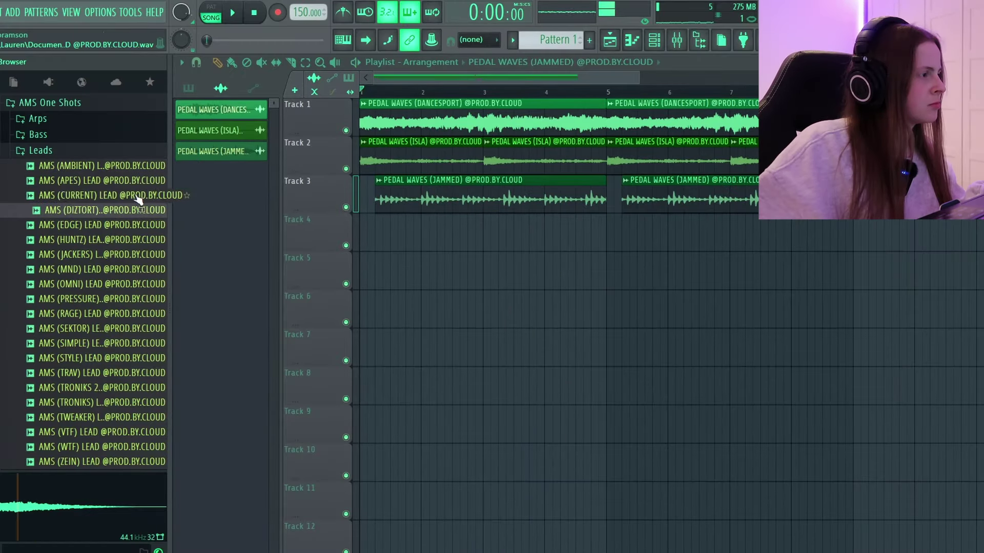
pyautogui.click(138, 166)
pyautogui.rightClick(154, 165)
pyautogui.click(195, 189)
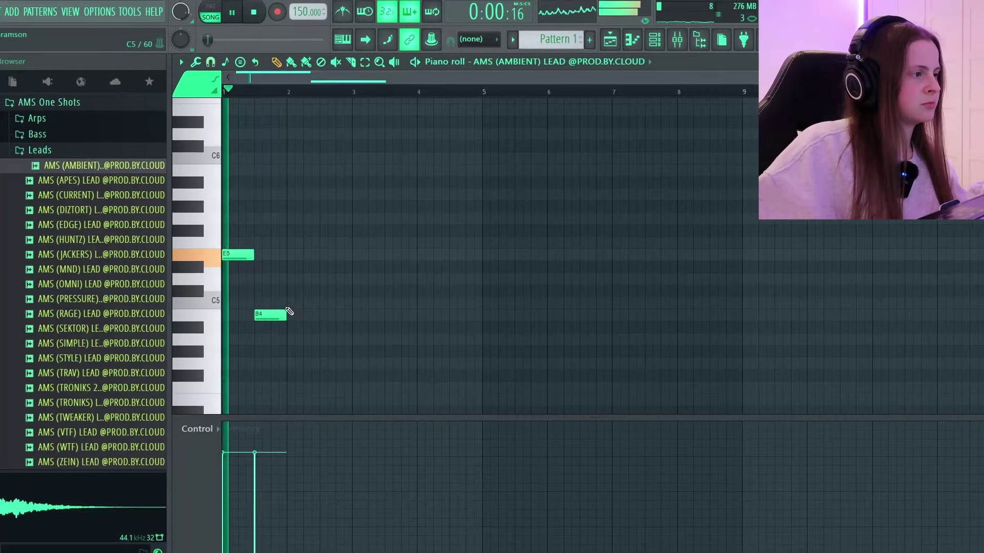
# - Continue the AMBIENT lead melody with a one-bar C5 at bar 2, followed by B4 and A4 notes in bar 3
pyautogui.click(303, 302)
pyautogui.moveTo(312, 300); pyautogui.dragTo(349, 300)
pyautogui.click(353, 314)
pyautogui.click(387, 340)
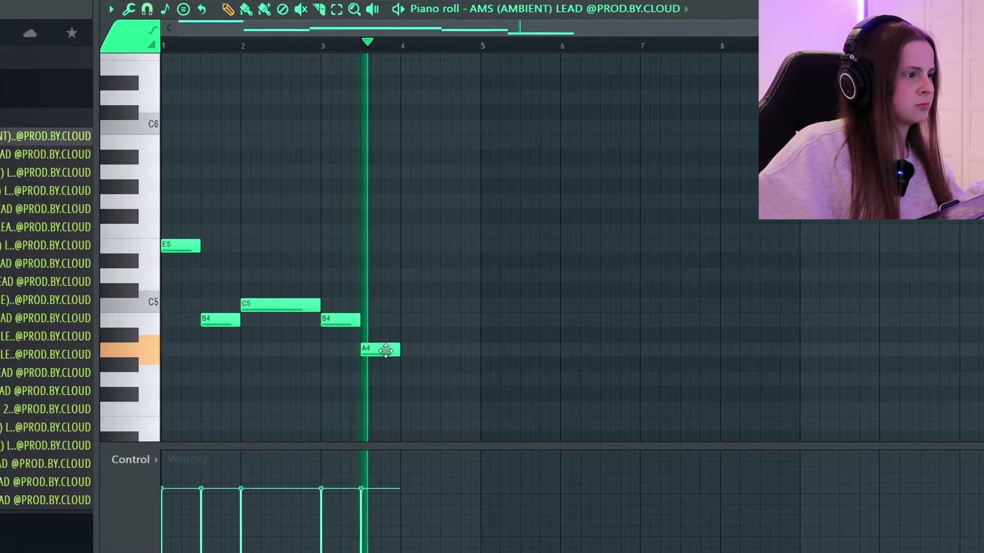
# - Duplicate the four-bar lead melody into bars 5 to 8 and vary the B4 and A4 notes near its end
pyautogui.hotkey('ctrl', 'b')
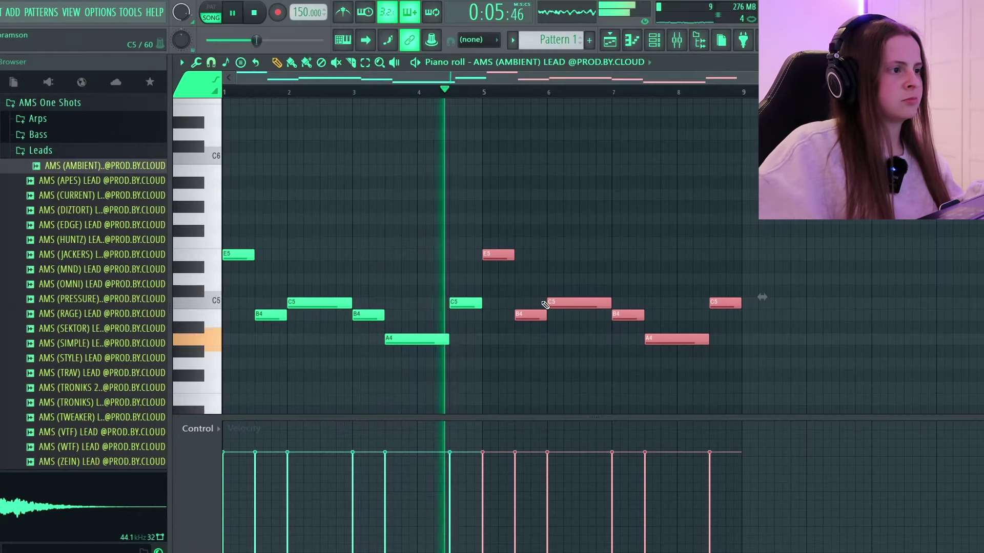
pyautogui.click(623, 311)
pyautogui.moveTo(623, 312)
pyautogui.mouseDown()
pyautogui.moveTo(643, 312)
pyautogui.moveTo(627, 302)
pyautogui.mouseUp()
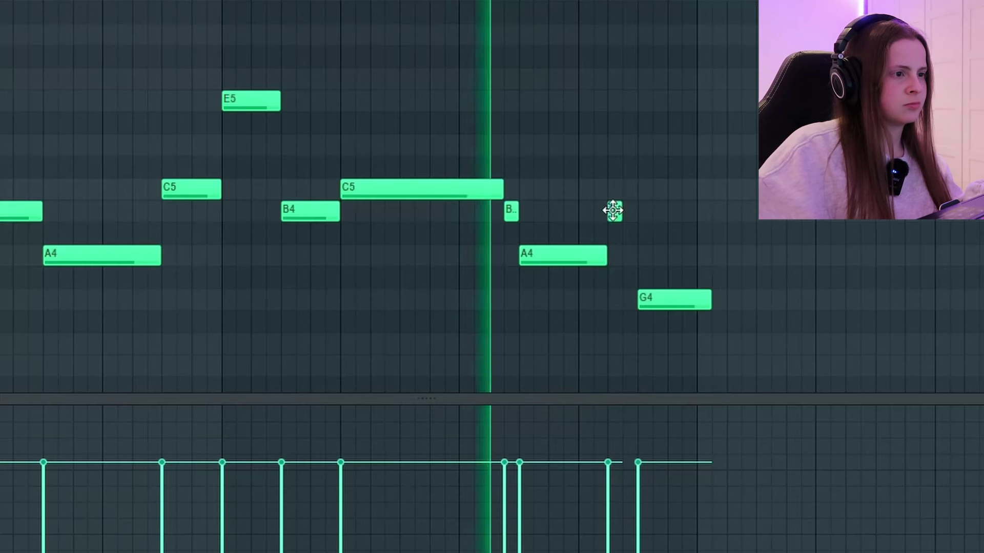
pyautogui.click(628, 211)
pyautogui.moveTo(609, 257); pyautogui.dragTo(613, 258)
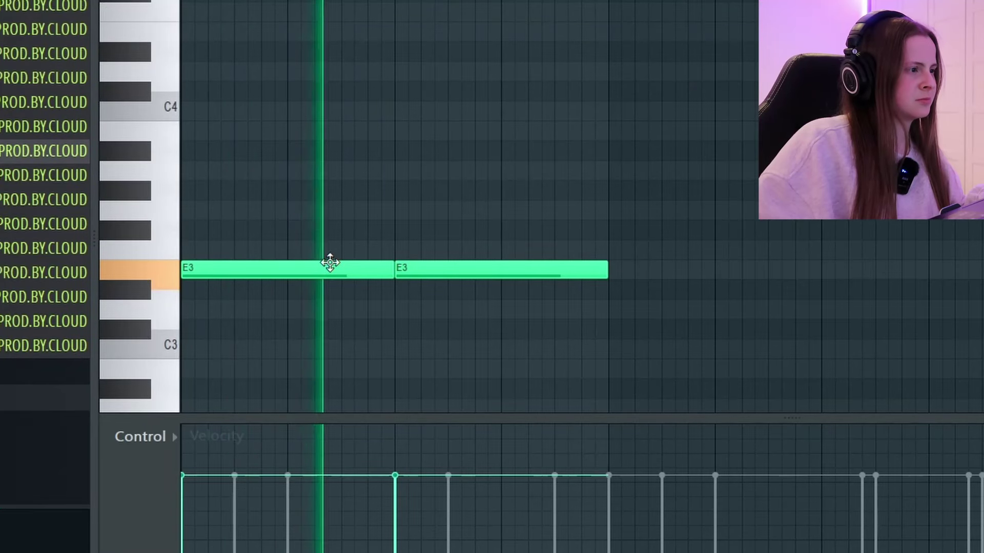
# - Copy the two E3 notes of the HAZE synth part one octave up to E4
pyautogui.moveTo(320, 245); pyautogui.dragTo(377, 285)
pyautogui.hotkey('ctrl', 'a')
pyautogui.moveTo(228, 268); pyautogui.dragTo(197, 23)
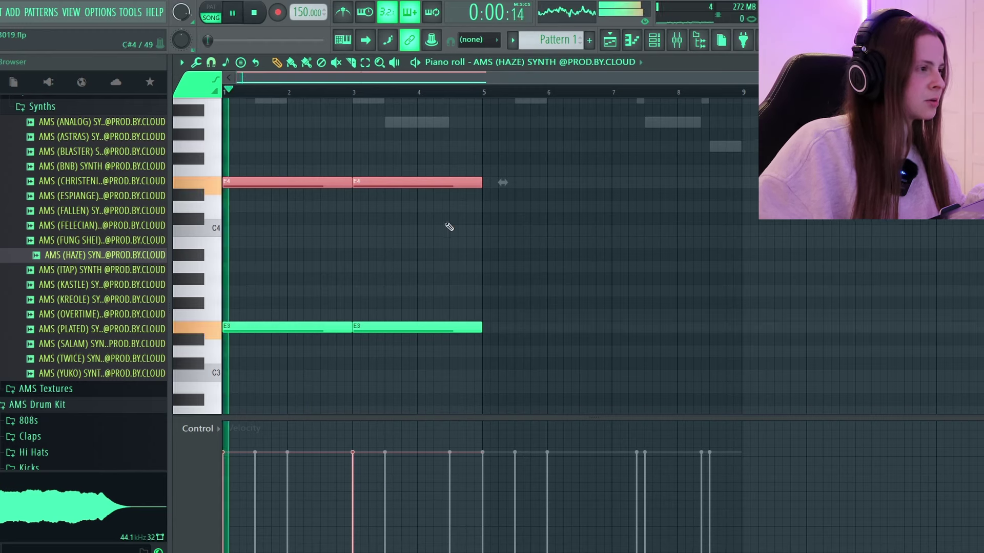
pyautogui.press('space')
# - Duplicate the HAZE synth notes into bars 5 to 8 and delete the E4 notes starting at bars 3 and 7
pyautogui.moveTo(538, 152)
pyautogui.mouseDown()
pyautogui.moveTo(501, 194)
pyautogui.moveTo(253, 336)
pyautogui.mouseUp()
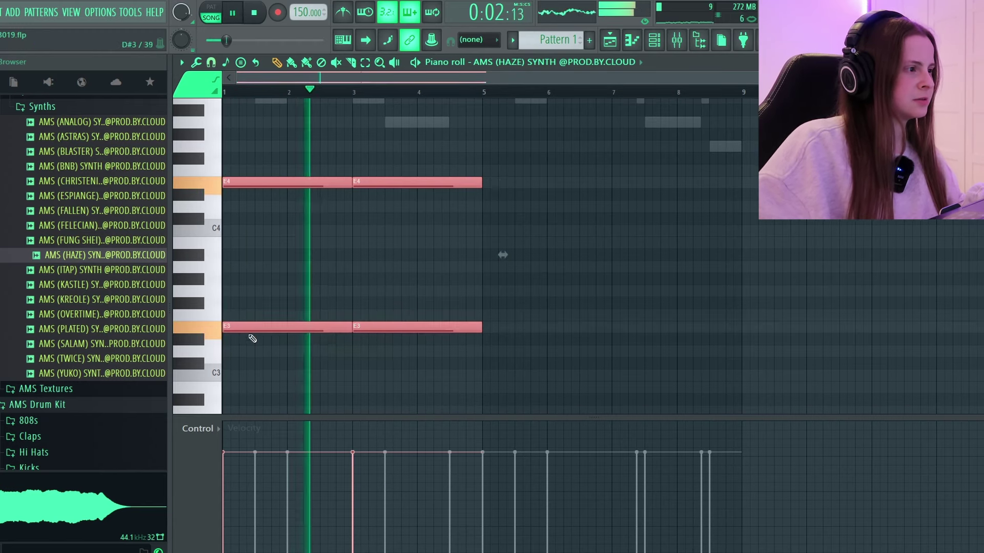
pyautogui.hotkey('ctrl', 'b')
pyautogui.rightClick(406, 183)
pyautogui.rightClick(653, 174)
pyautogui.rightClick(661, 182)
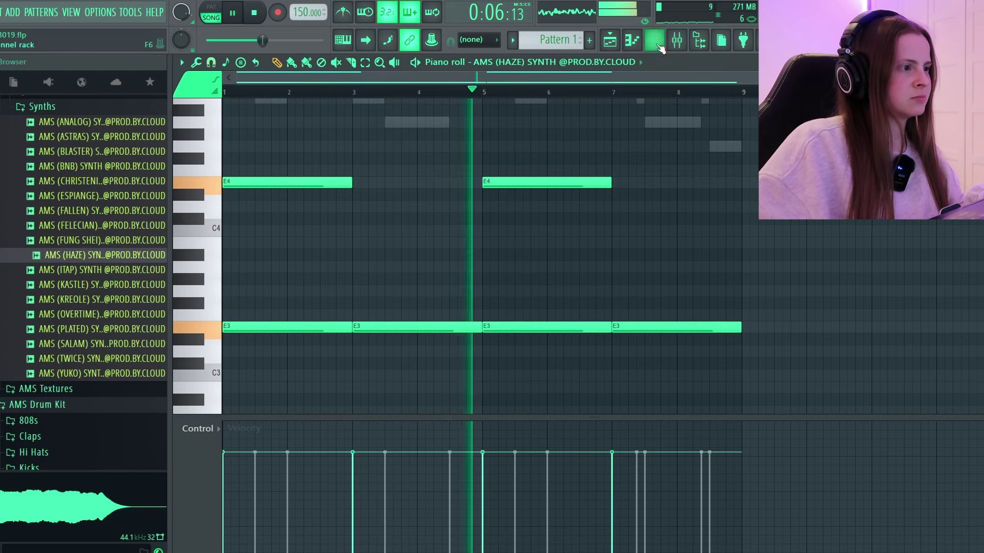
# - Route the HAZE synth to mixer track 5 and shape it in Parametric EQ 2 with a low cut around 98 Hz and an adjusted band 7
pyautogui.press('F6')
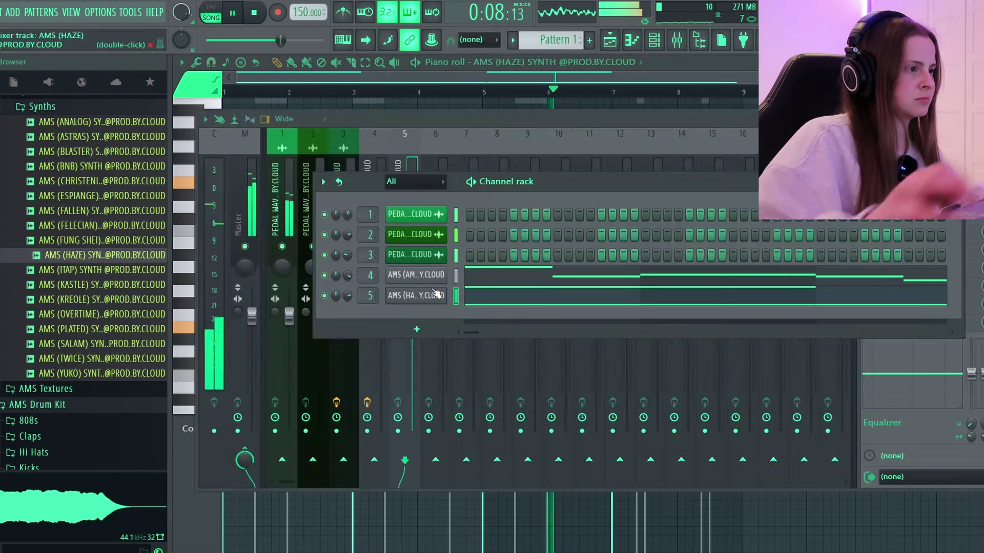
pyautogui.hotkey('ctrl', 'l')
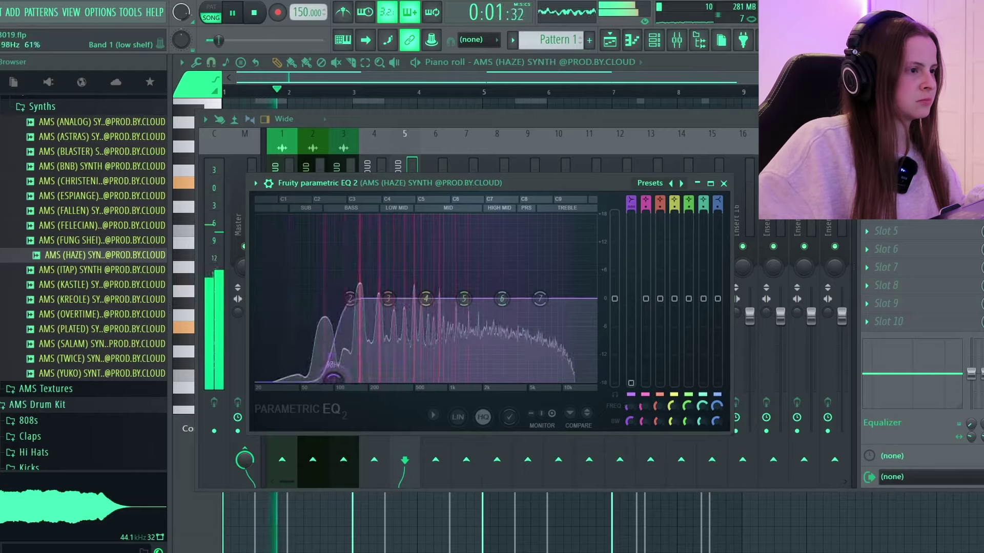
pyautogui.rightClick(540, 300)
pyautogui.click(696, 358)
pyautogui.moveTo(589, 279); pyautogui.dragTo(505, 421)
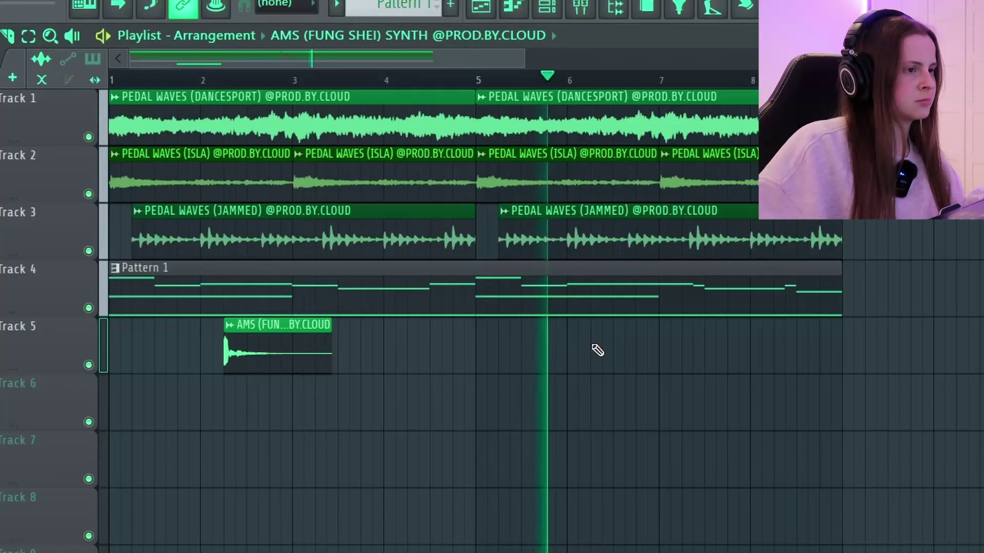
# - Place a second FUNG SHEI synth clip on playlist track 5 in bar 6, four bars after the first one
pyautogui.click(597, 352)
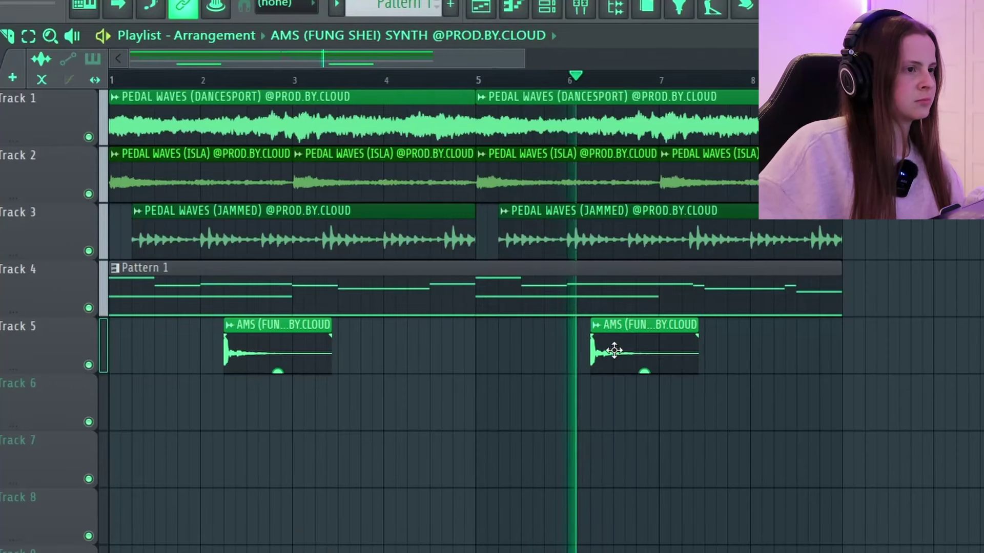
pyautogui.moveTo(736, 358); pyautogui.dragTo(229, 340)
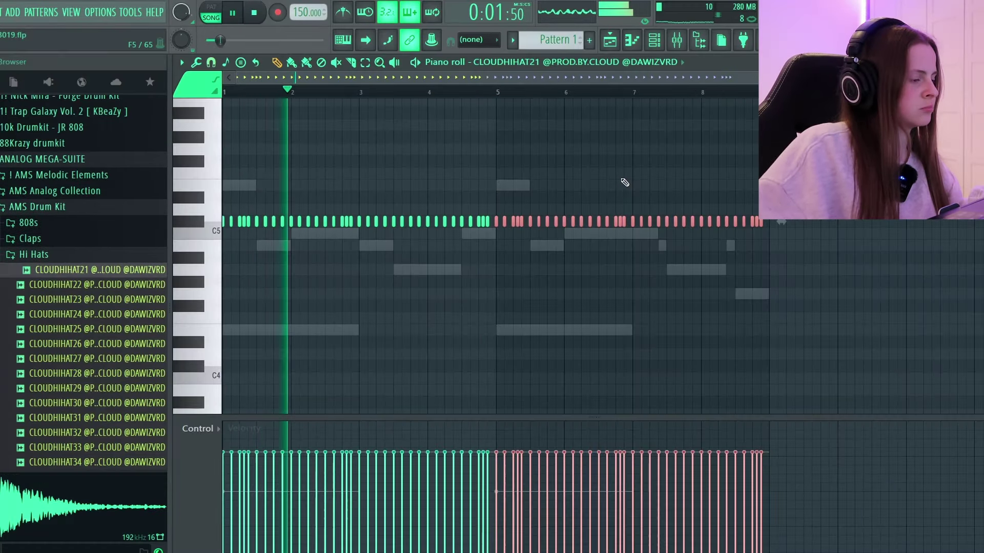
# - Mute the JAMMED pedal loop, the AMBIENT lead and the HAZE synth in the channel rack
pyautogui.press('F5')
pyautogui.press('F6')
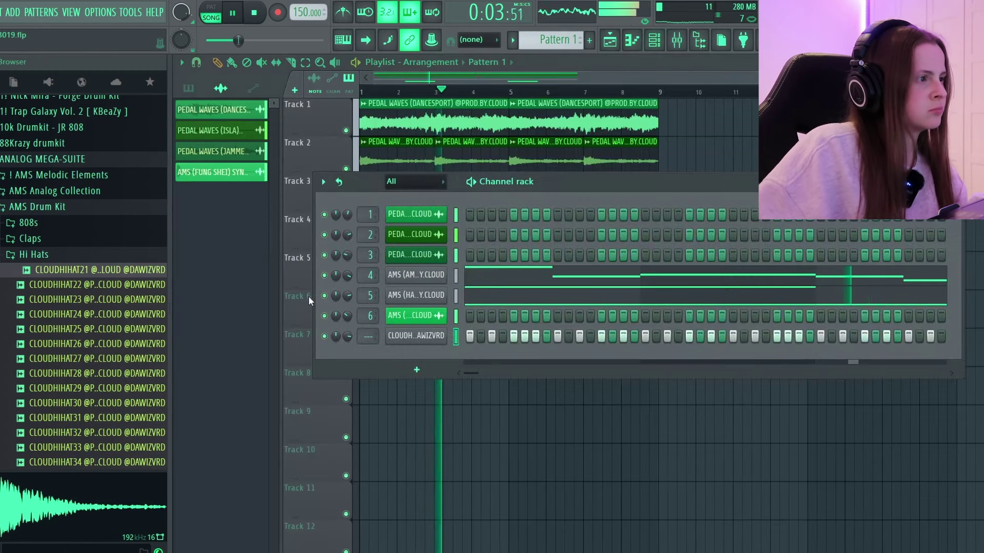
pyautogui.press('space')
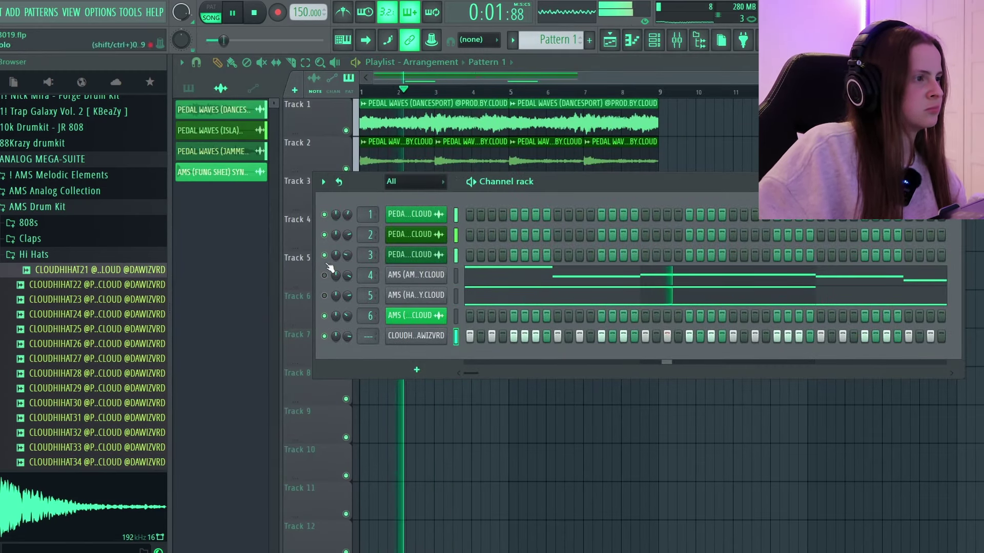
# - Audition claps and snares from the AMS Drum Kit and add CLOUDCLAP26 and AMS SOUTHSIDE SNARE as channels
pyautogui.click(125, 257)
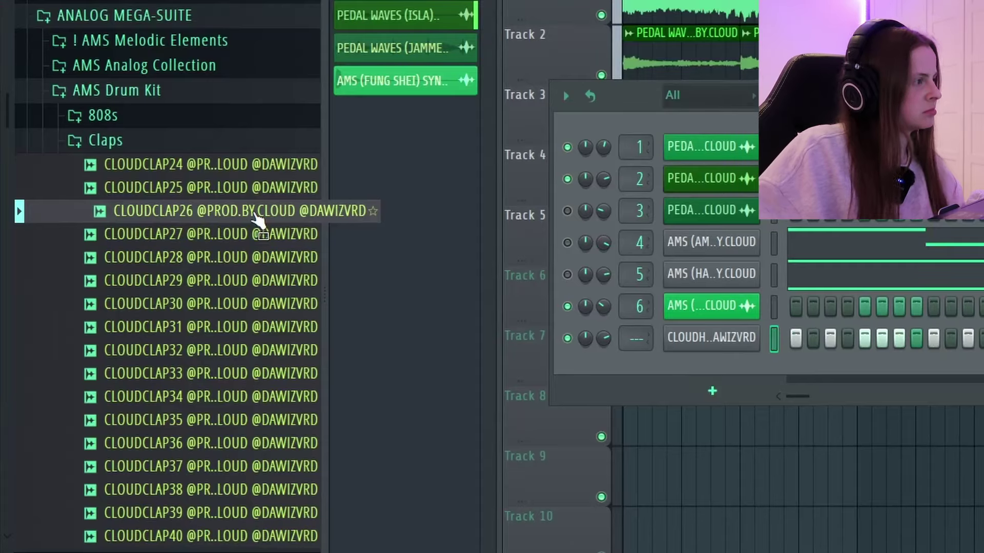
pyautogui.rightClick(253, 212)
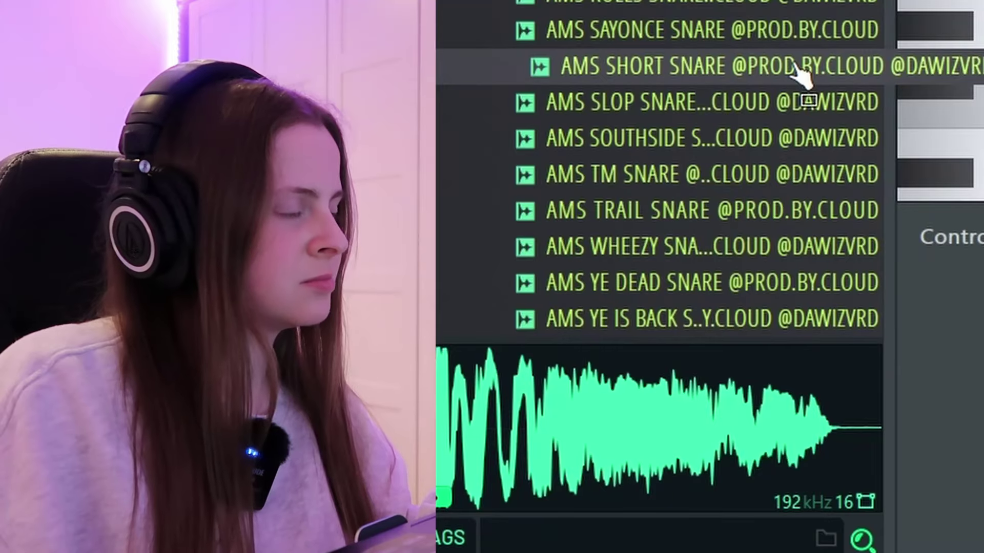
pyautogui.click(801, 105)
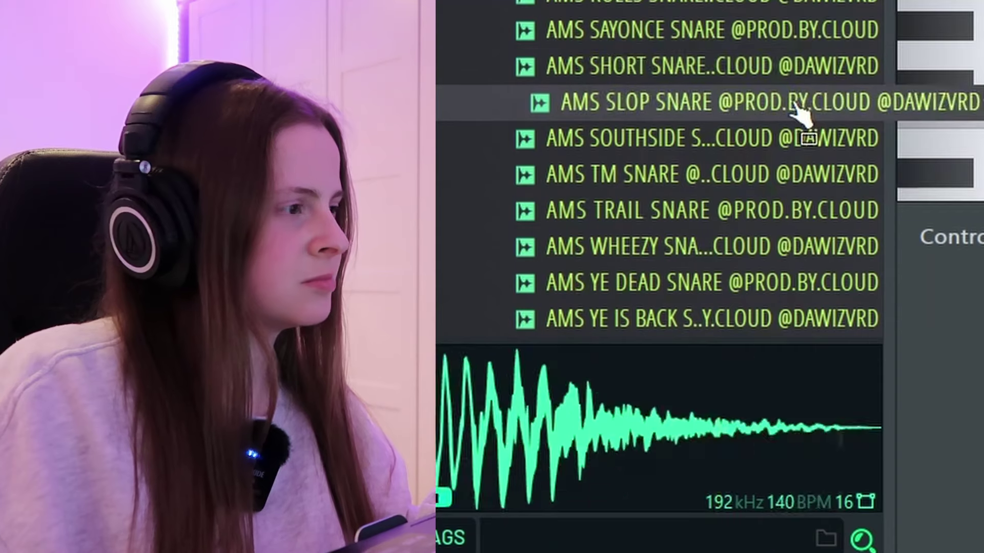
pyautogui.click(799, 152)
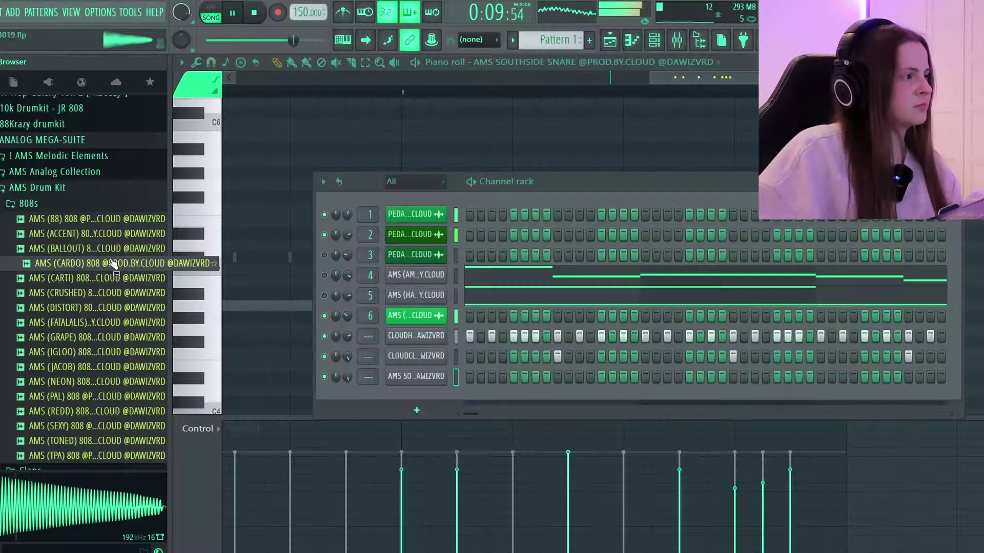
# - Load the AMS (CRUSHED) 808 and lay E5 notes from bar 1, bar 2 beat 2, bar 3 and bar 4 beat 2, repeating them in bars 5 to 8
pyautogui.click(120, 279)
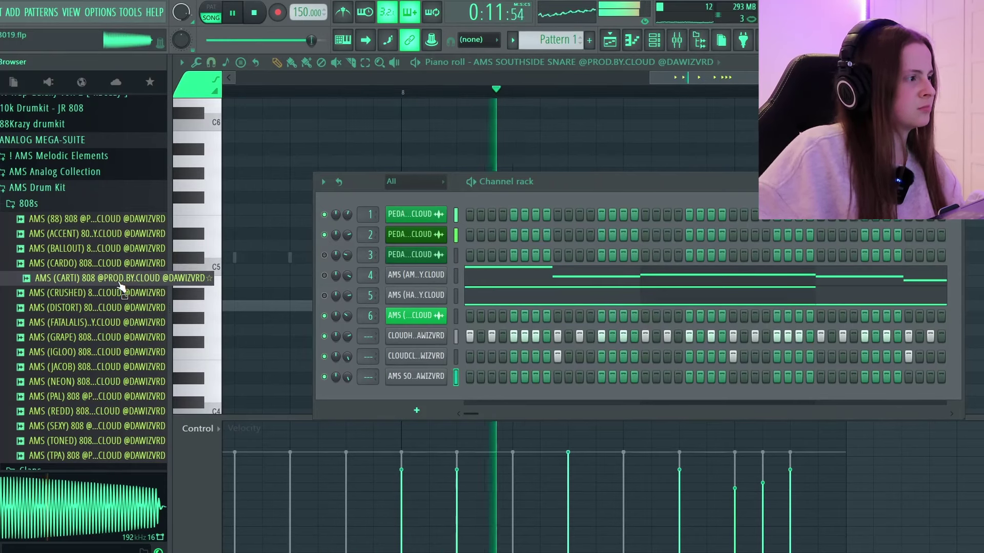
pyautogui.click(119, 294)
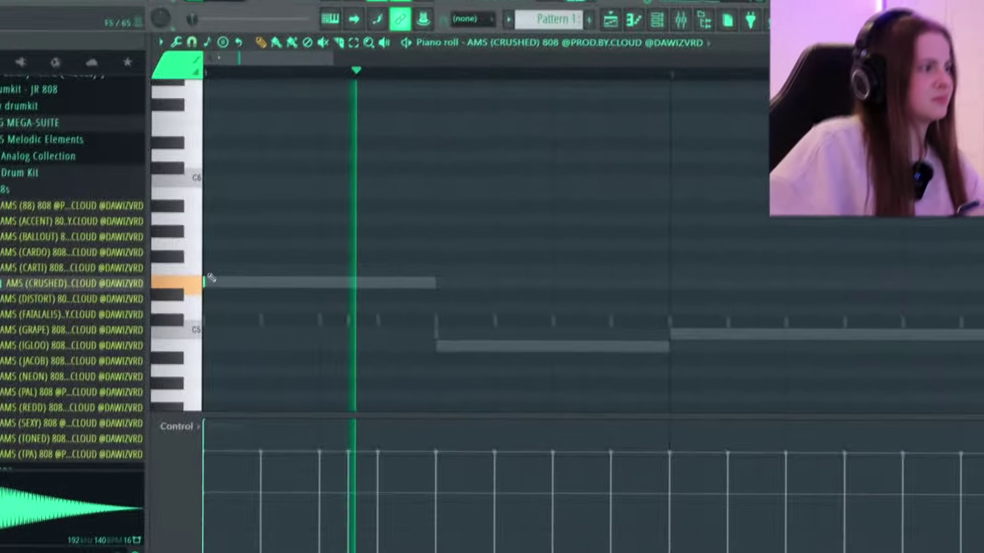
pyautogui.scroll(-4, 211, 277)
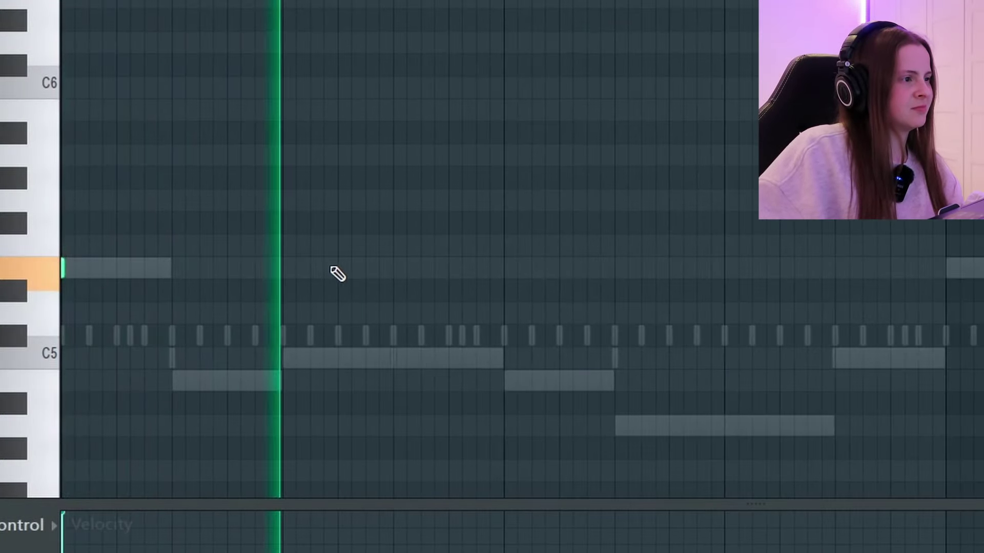
pyautogui.click(338, 268)
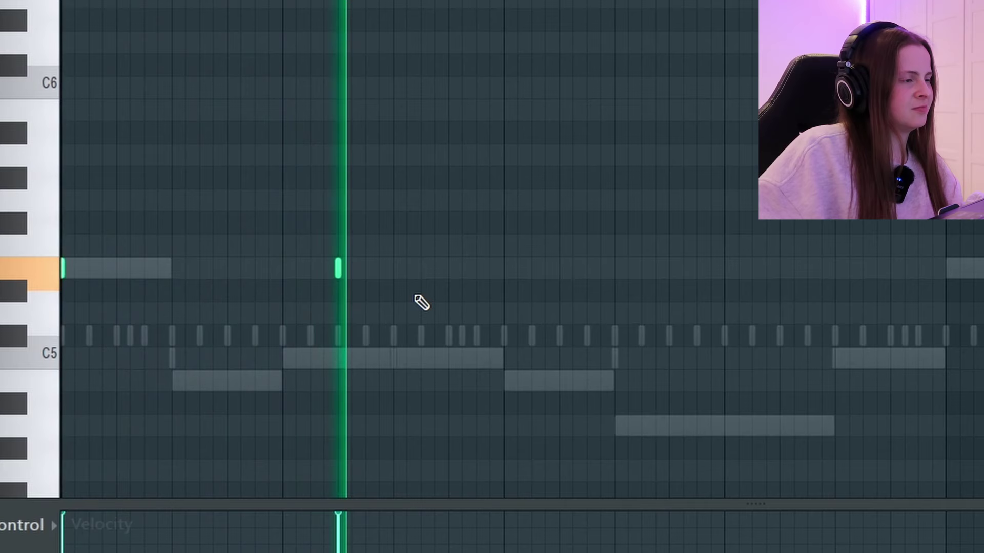
pyautogui.click(504, 268)
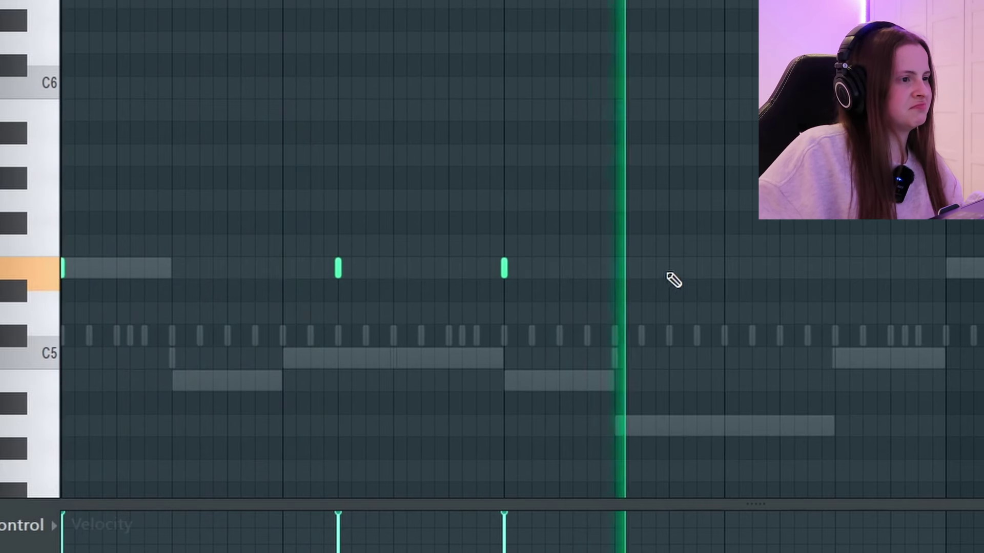
pyautogui.click(779, 268)
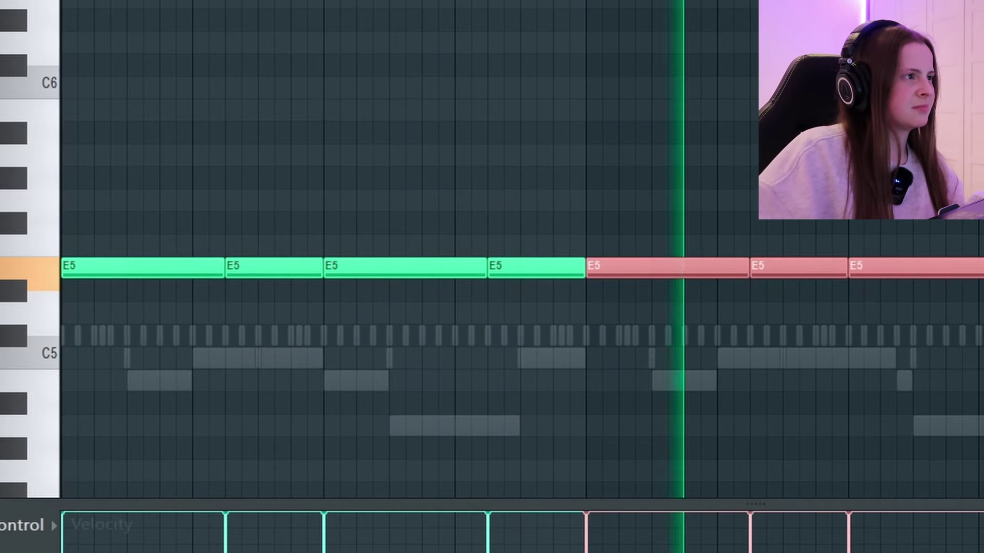
# - Slice the long E5 notes of the CRUSHED 808 into shorter hits in bars 1, 4, 5 and 7
pyautogui.scroll(3, 492, 256)
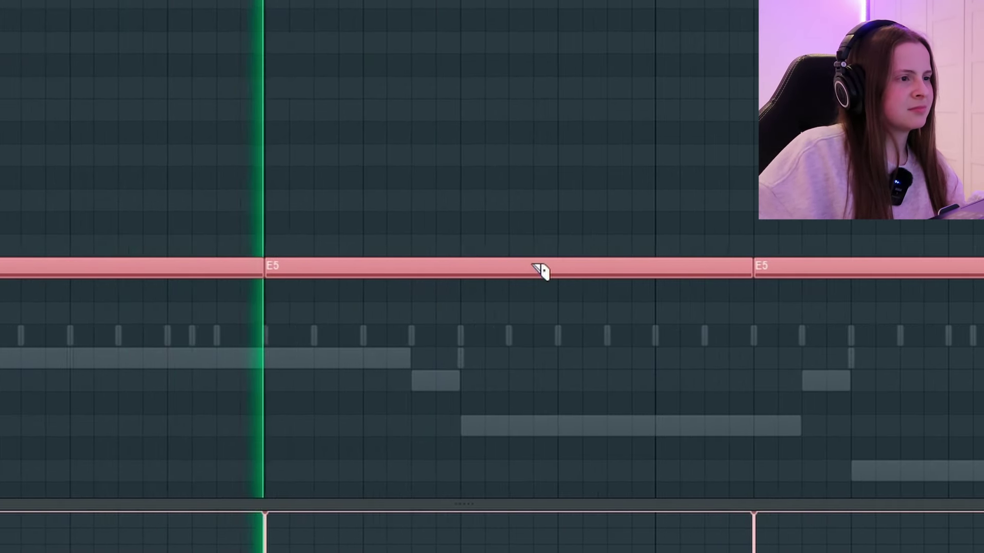
pyautogui.click(564, 270)
pyautogui.scroll(-4, 615, 271)
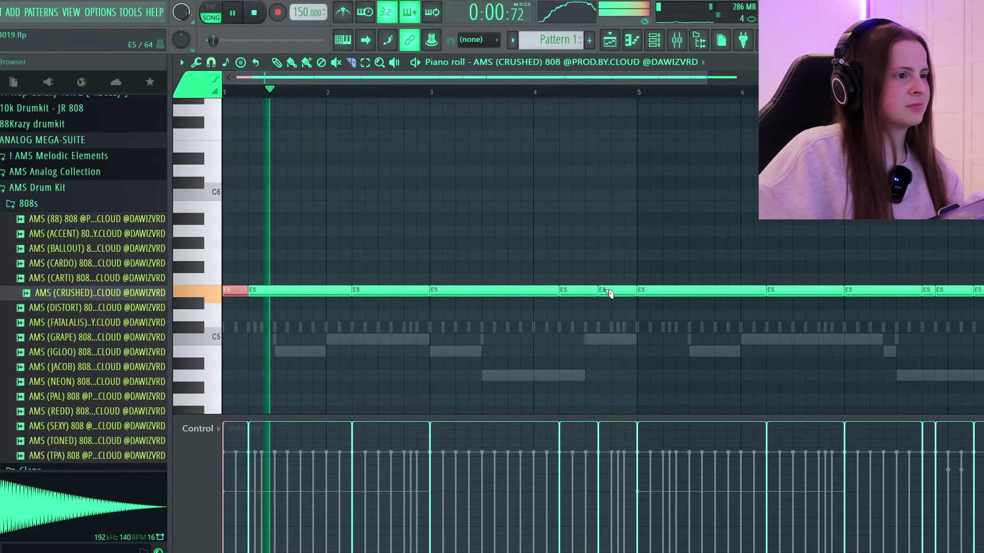
pyautogui.click(649, 290)
pyautogui.scroll(-3, 663, 96)
pyautogui.scroll(4, 666, 97)
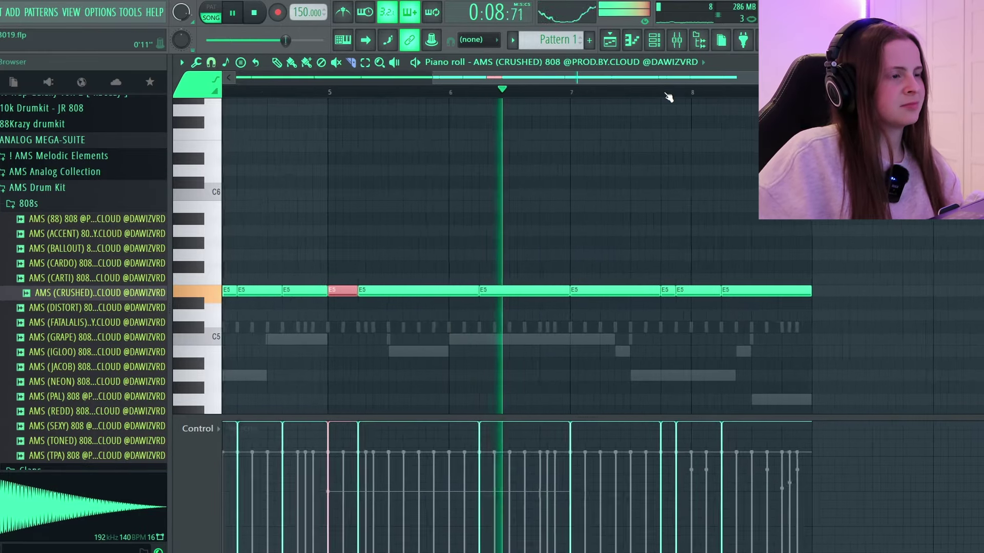
pyautogui.scroll(1, 669, 97)
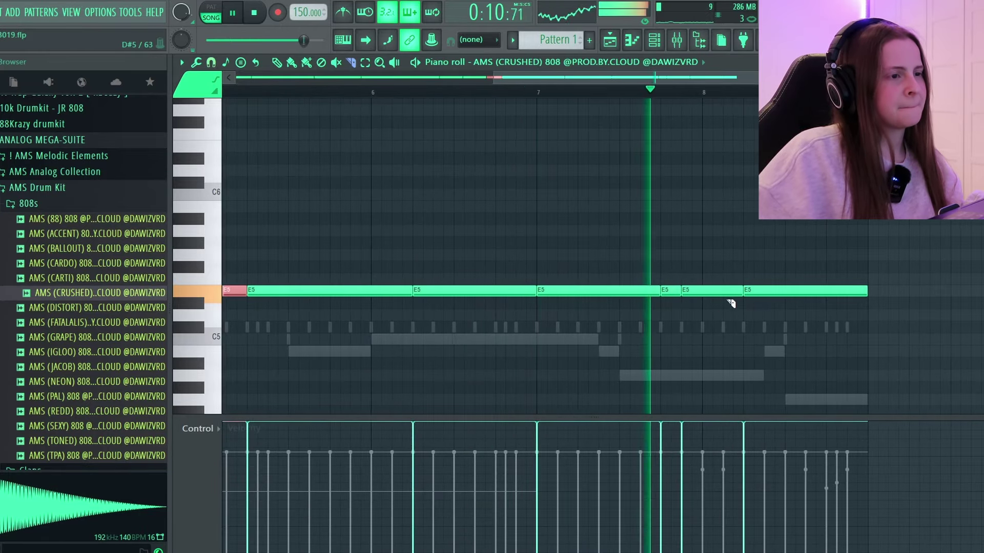